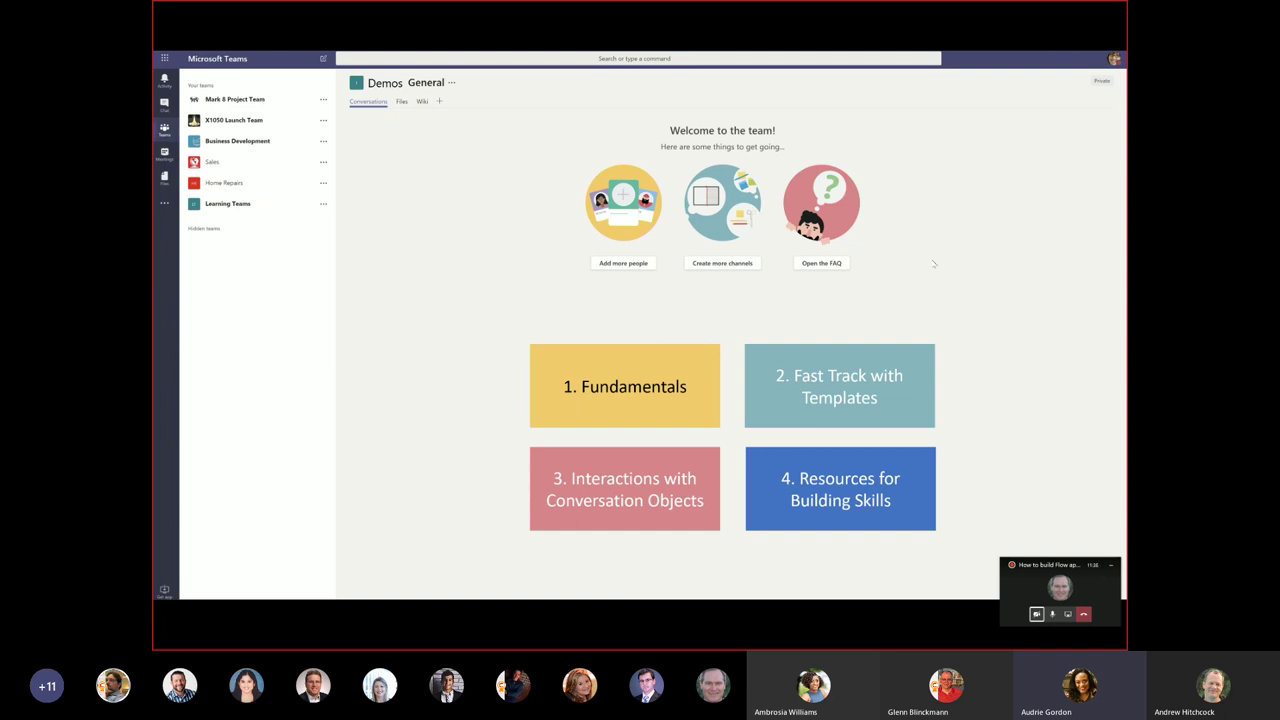
# Switch to the Chrome window with Teams open on the Home Repairs team
pyautogui.hotkey('alt', 'Tab')
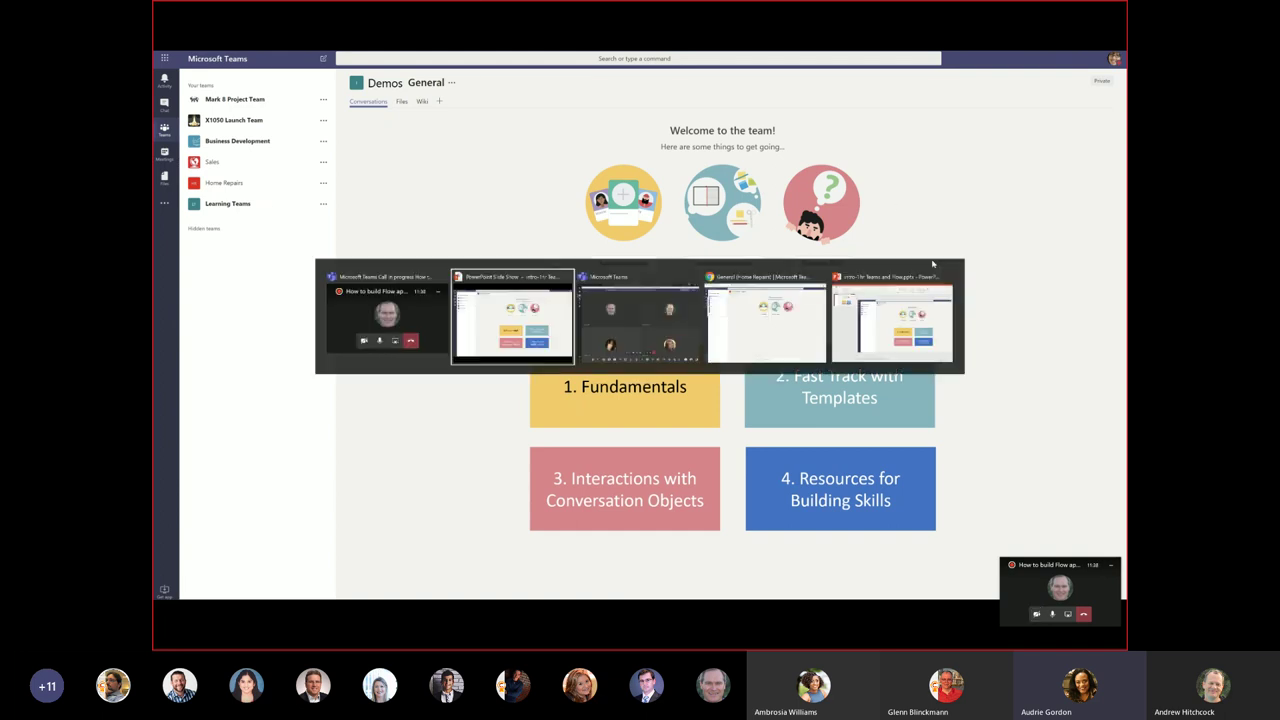
pyautogui.hotkey('alt', 'Tab')
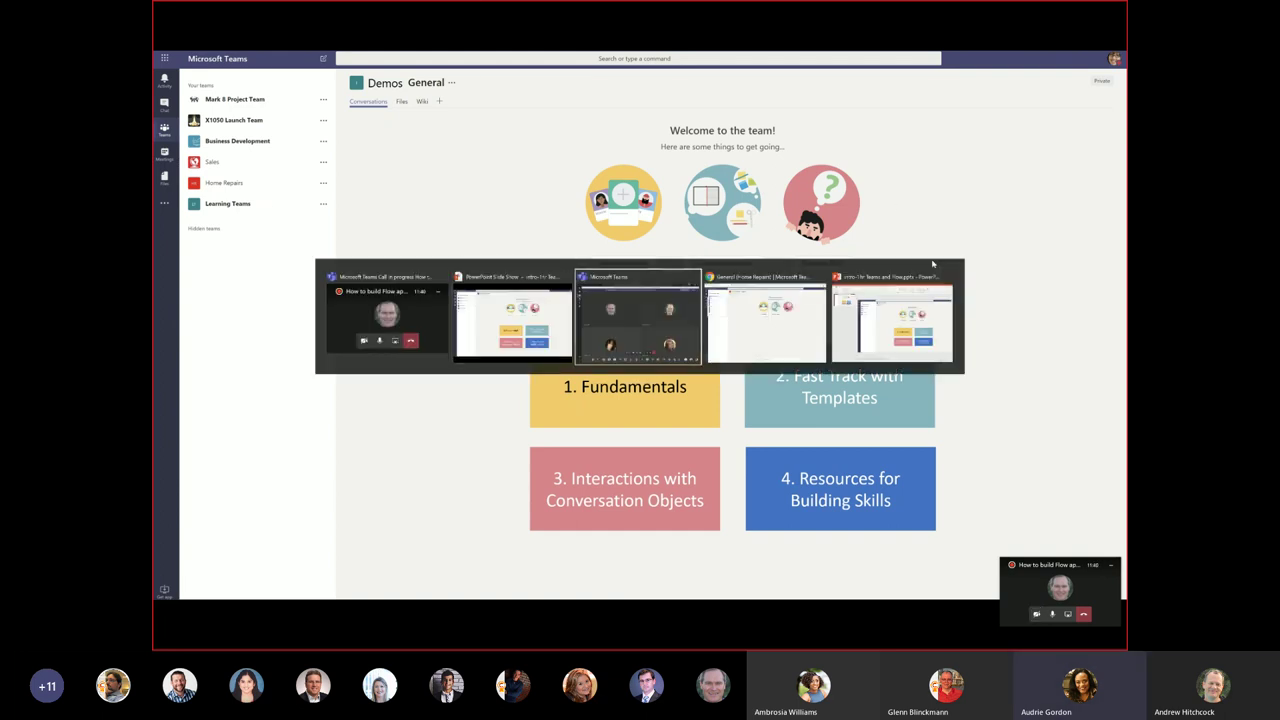
pyautogui.hotkey('alt', 'Tab')
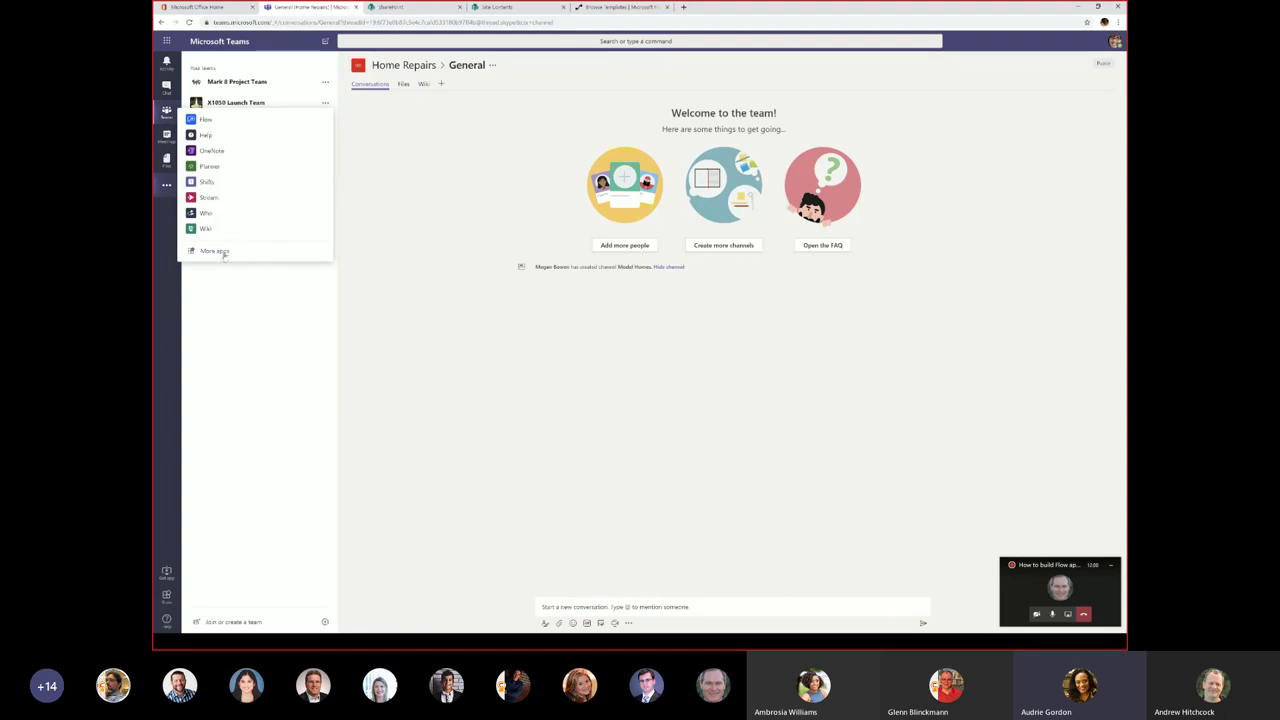
# Search the Teams app store for 'flow' and open the Flow app's details
pyautogui.click(167, 186)
pyautogui.click(167, 186)
pyautogui.click(216, 251)
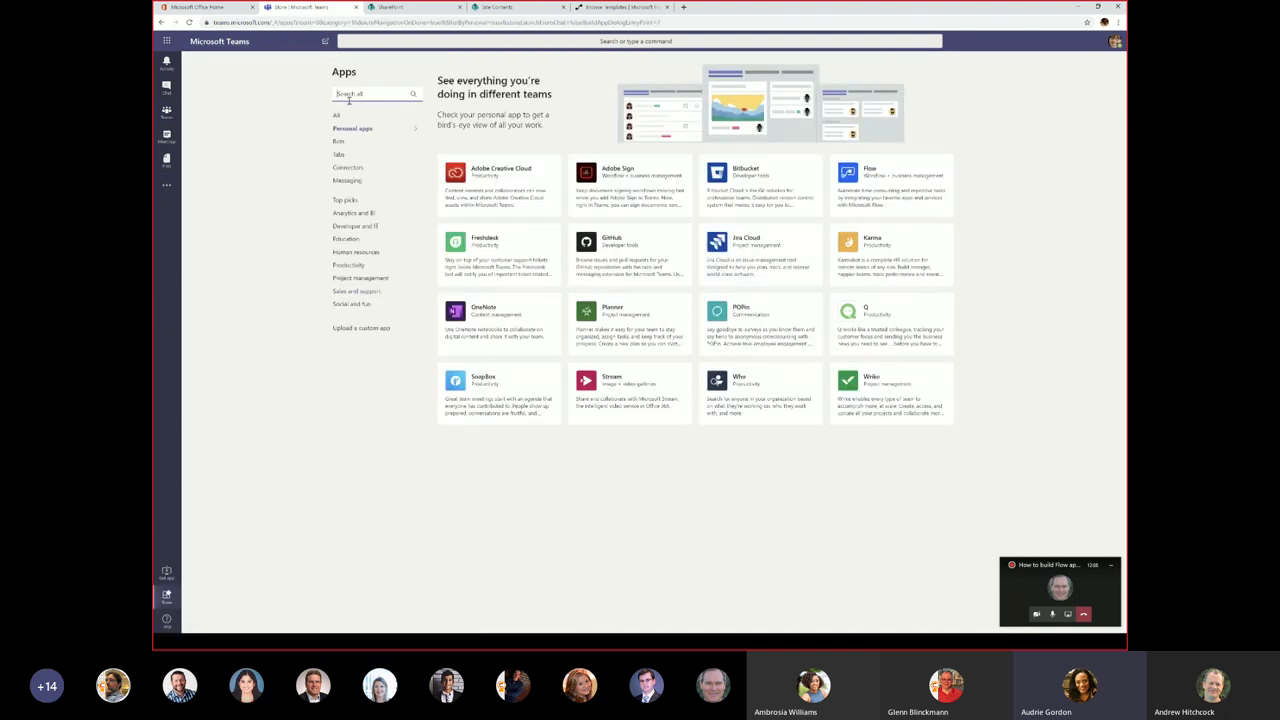
pyautogui.click(349, 95)
pyautogui.write('flow')
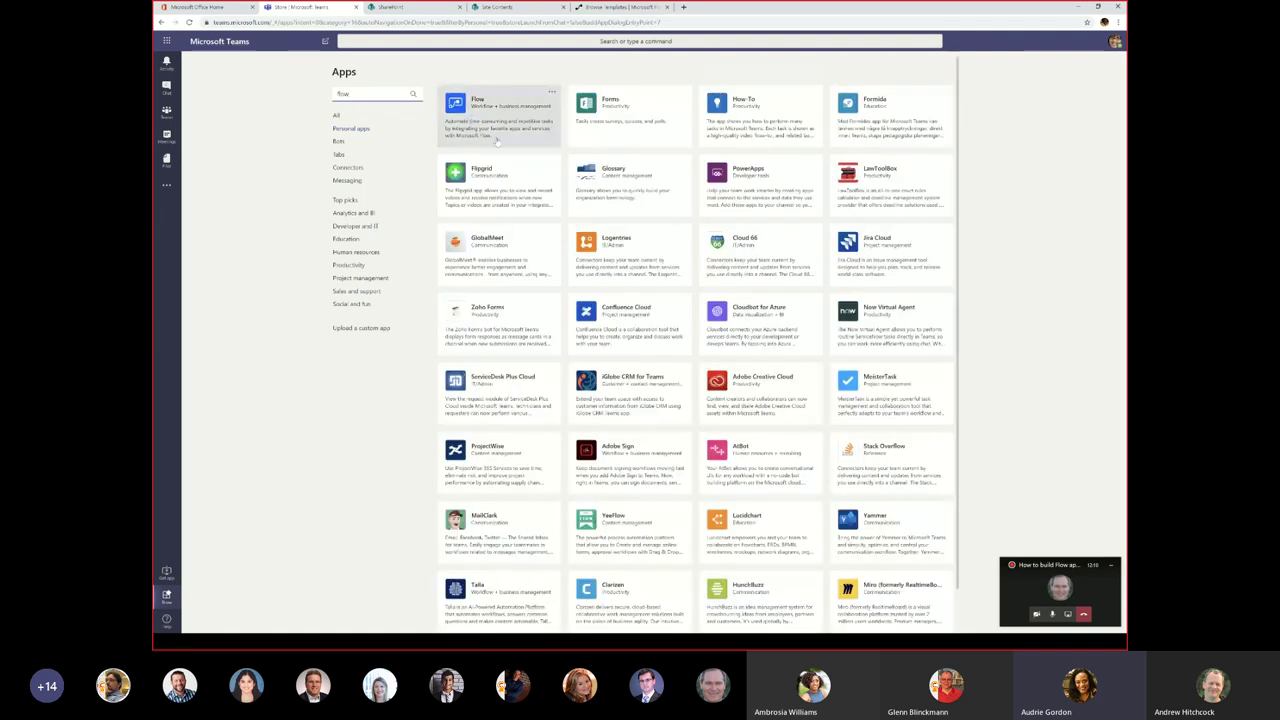
pyautogui.click(504, 140)
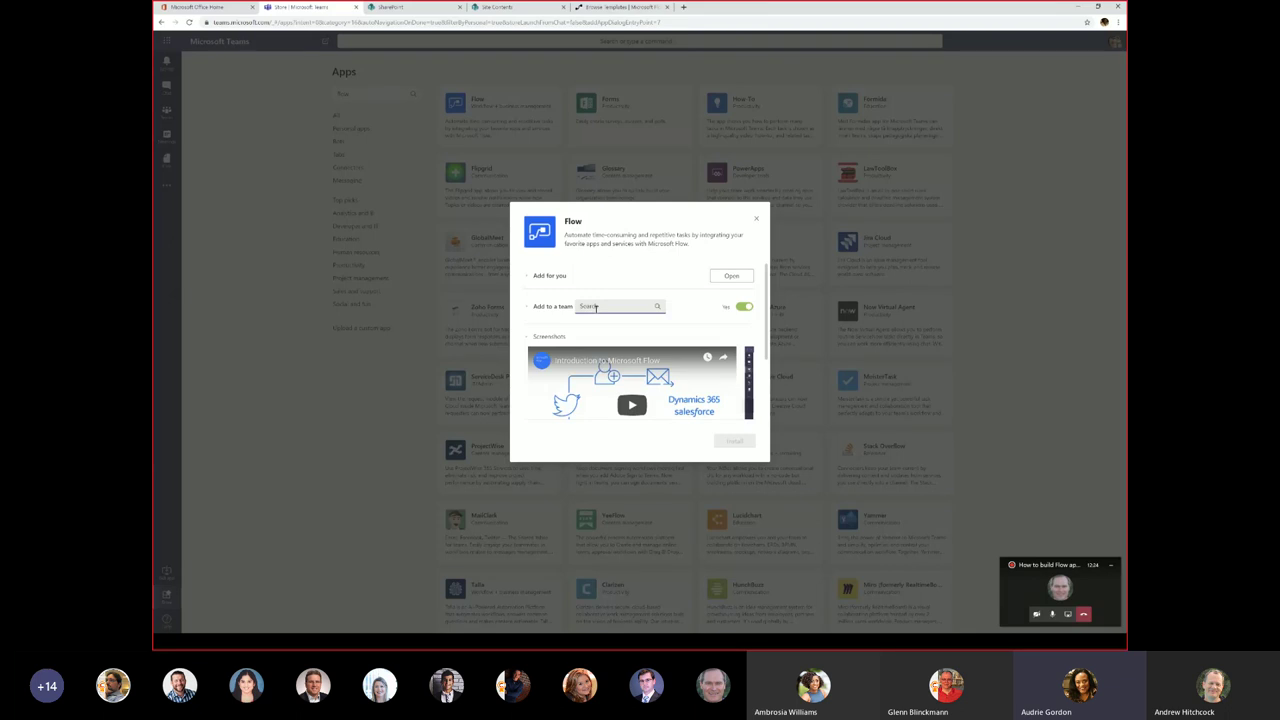
# Add the Flow app for yourself and open a chat with the Flow bot
pyautogui.click(732, 276)
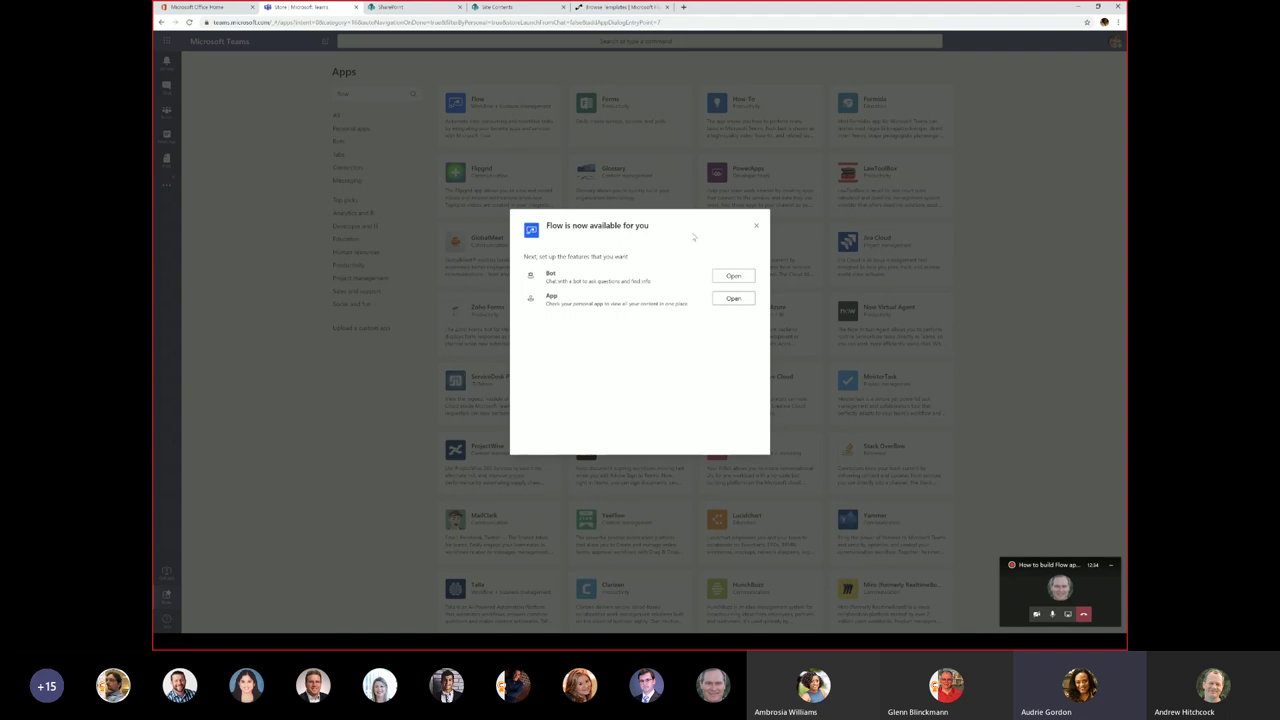
pyautogui.click(733, 276)
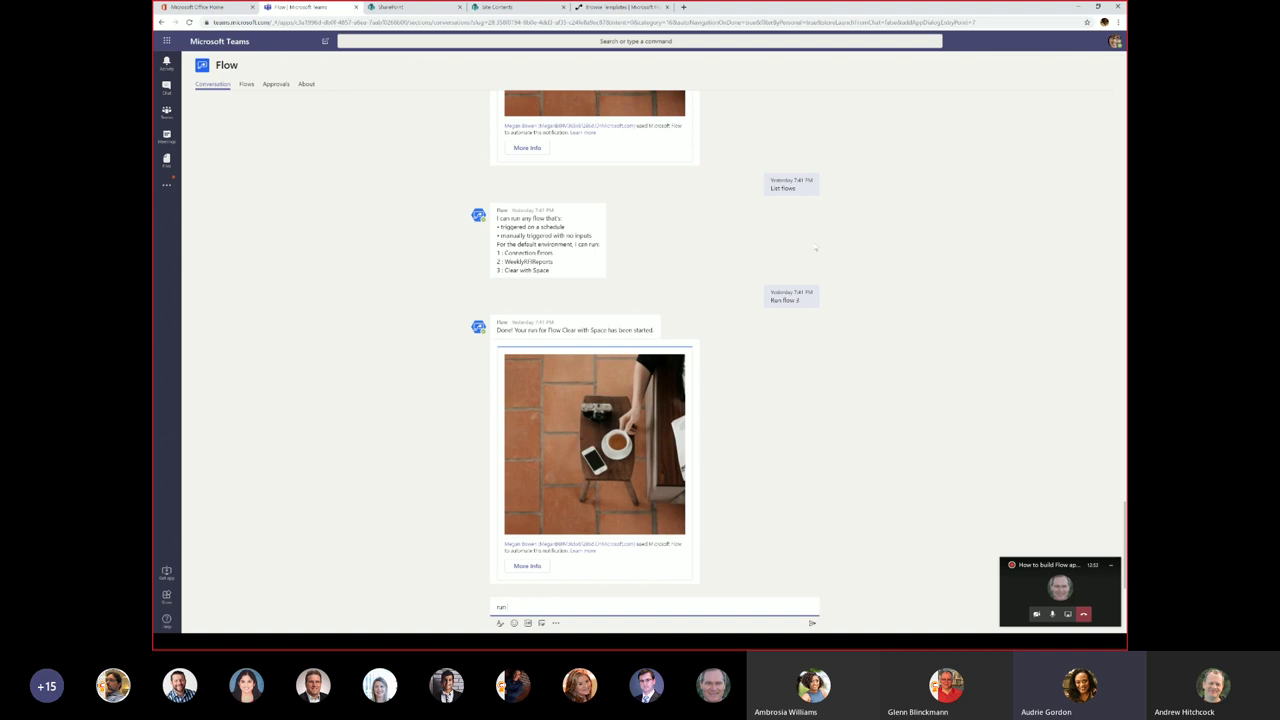
# Delete the leftover 'run' text from the Flow bot message box
pyautogui.press('BackSpace')
pyautogui.press('BackSpace')
pyautogui.press('BackSpace')
pyautogui.click(837, 509)
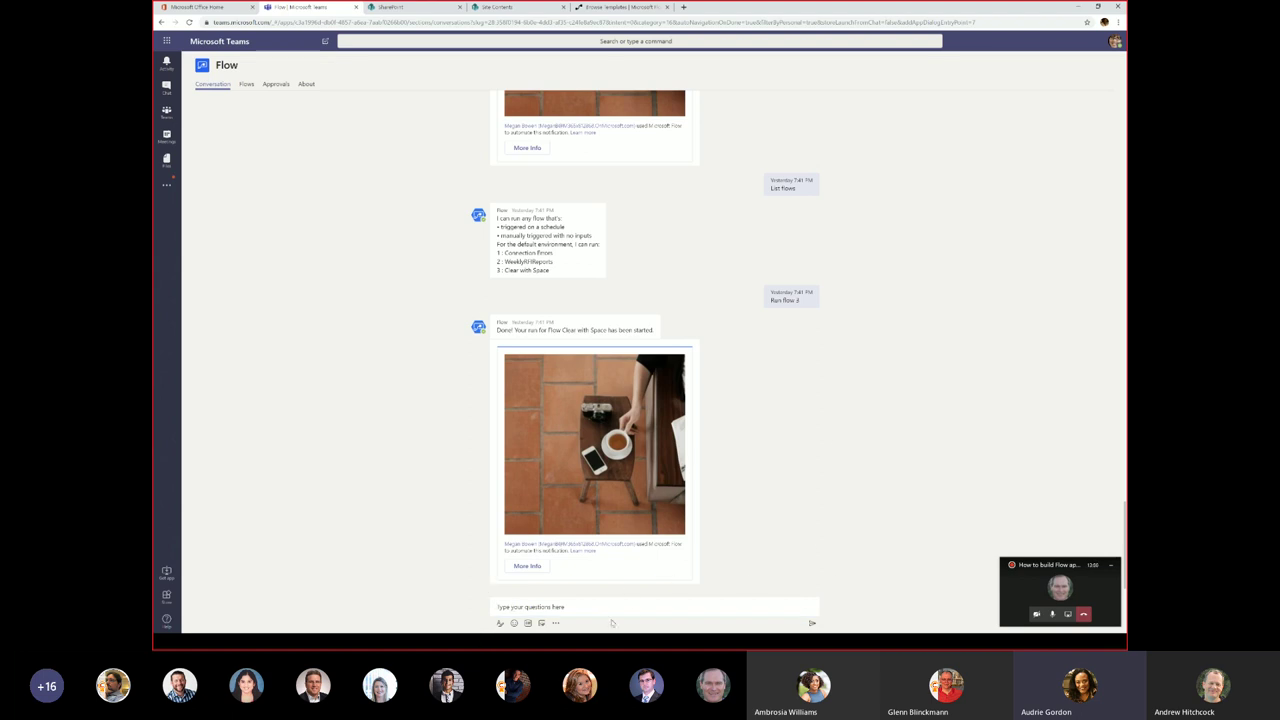
pyautogui.click(575, 607)
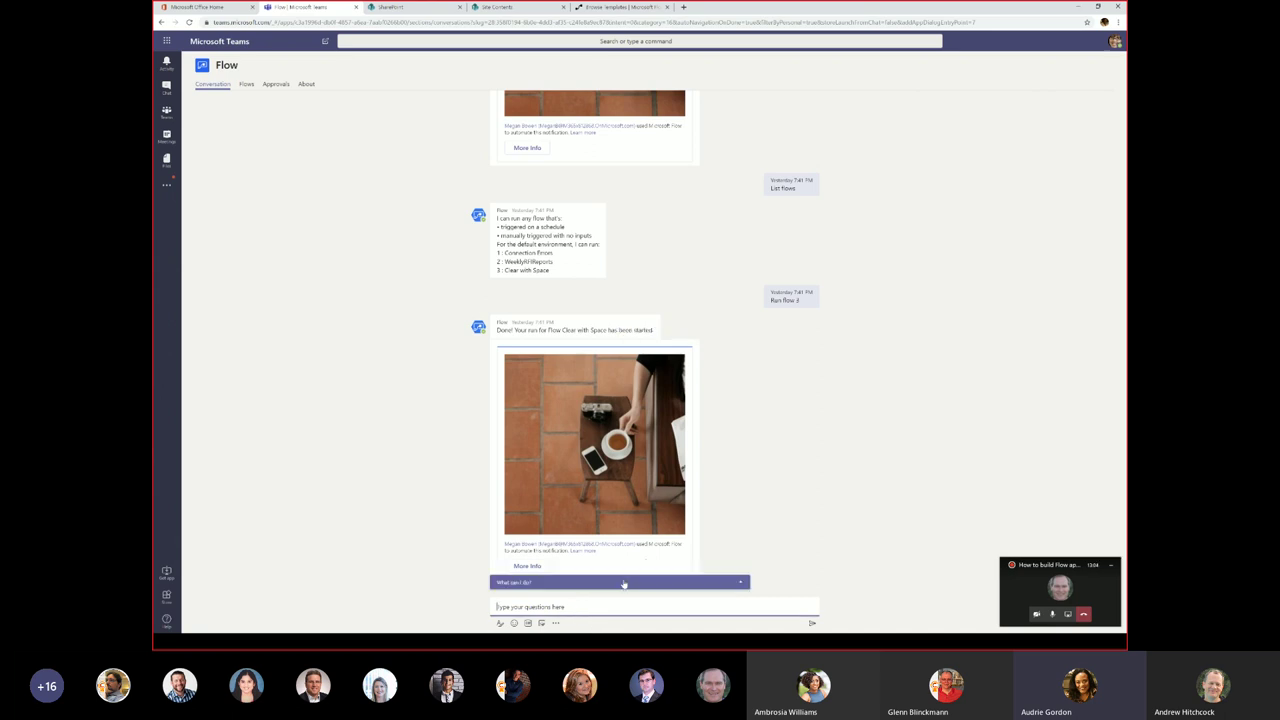
# Zoom the Teams page in two steps via Chrome's menu, then refocus the message box
pyautogui.click(1118, 22)
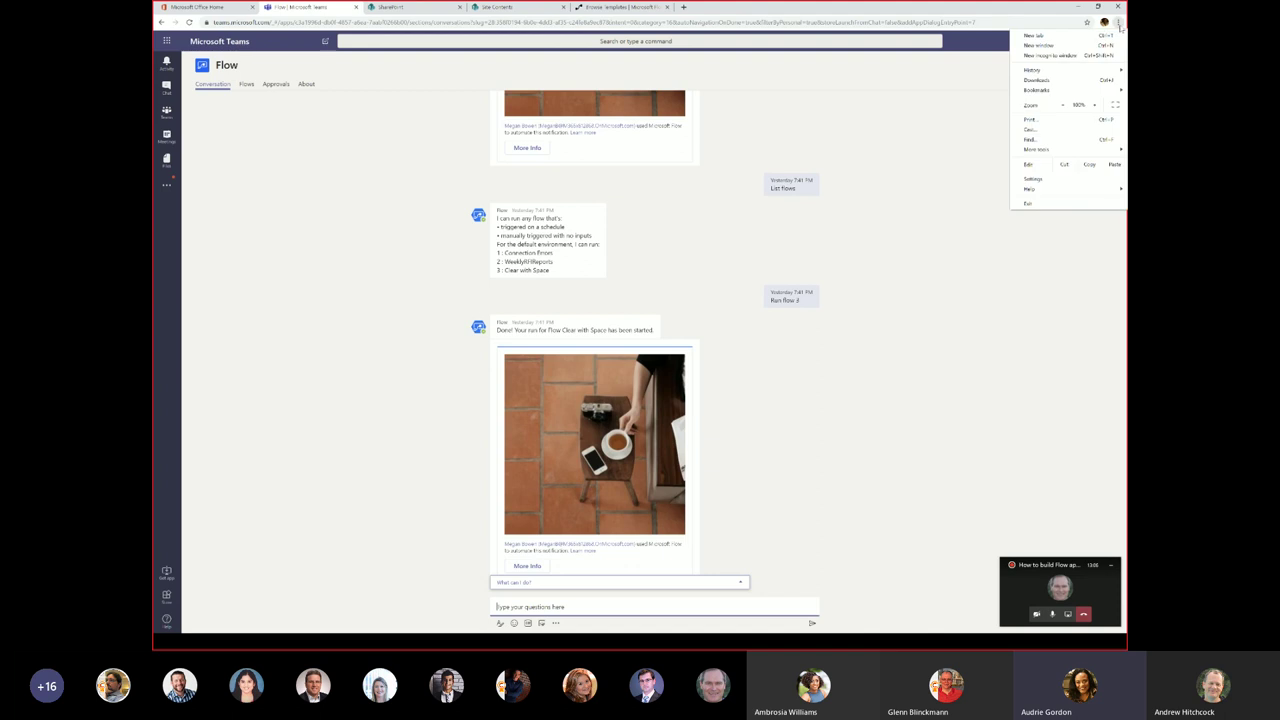
pyautogui.click(1094, 105)
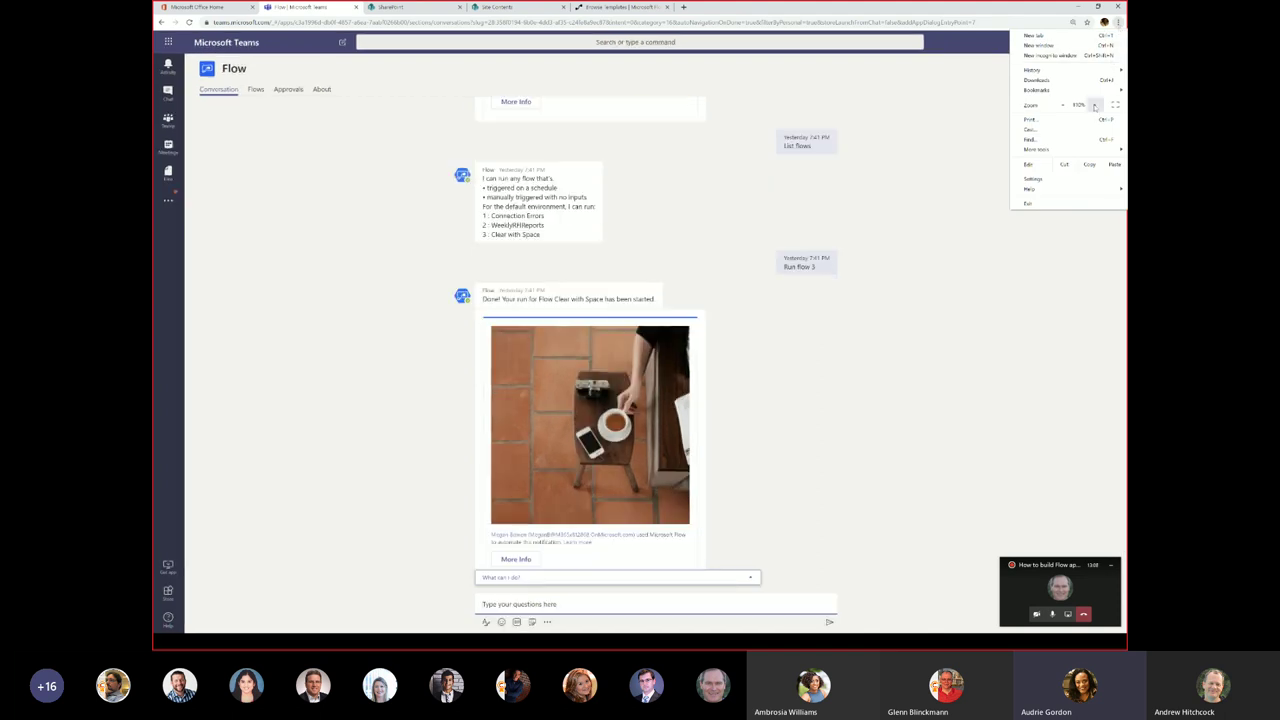
pyautogui.click(1094, 105)
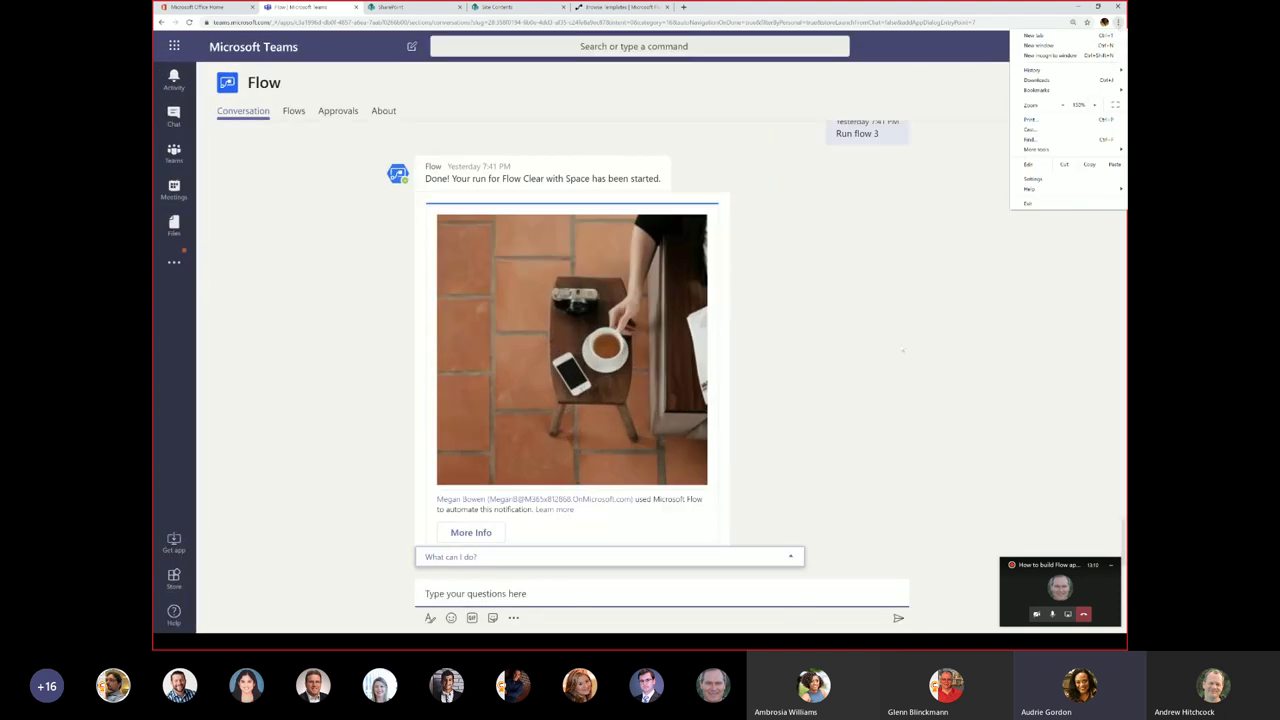
pyautogui.click(920, 403)
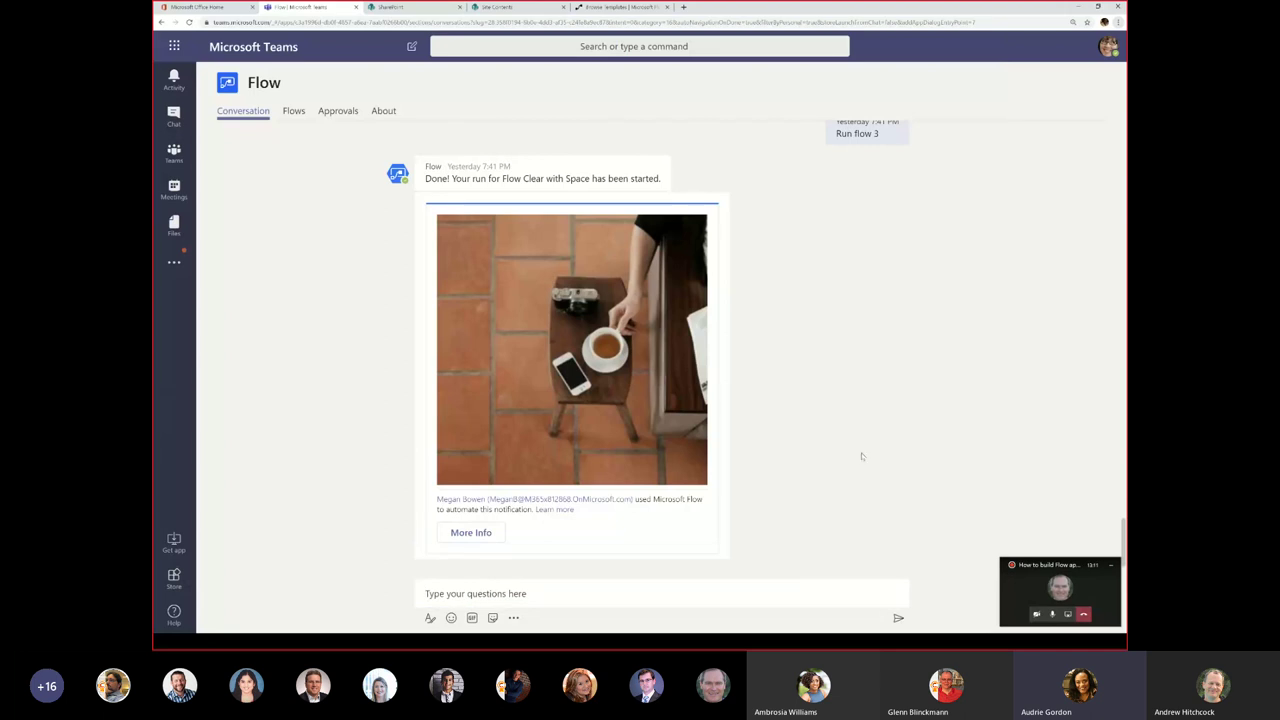
pyautogui.click(570, 595)
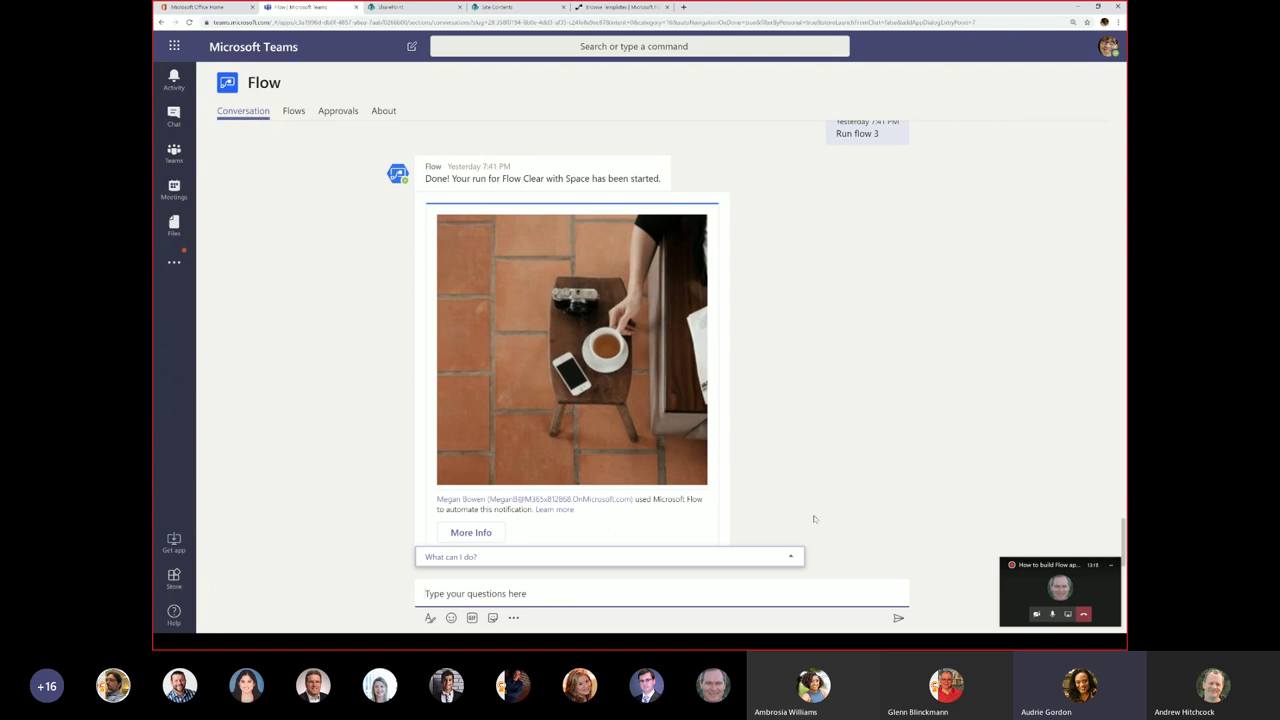
# Insert the 'List flows' command from the bot's 'What can I do?' suggestions
pyautogui.click(659, 558)
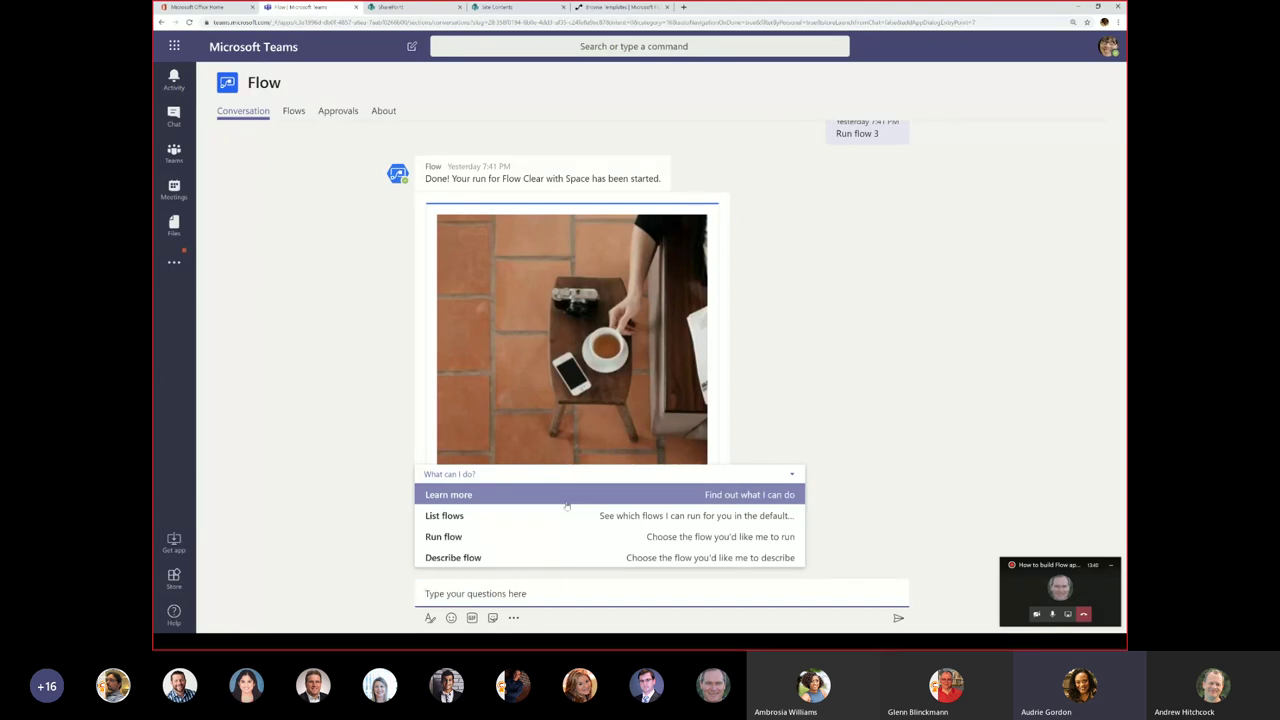
pyautogui.click(485, 526)
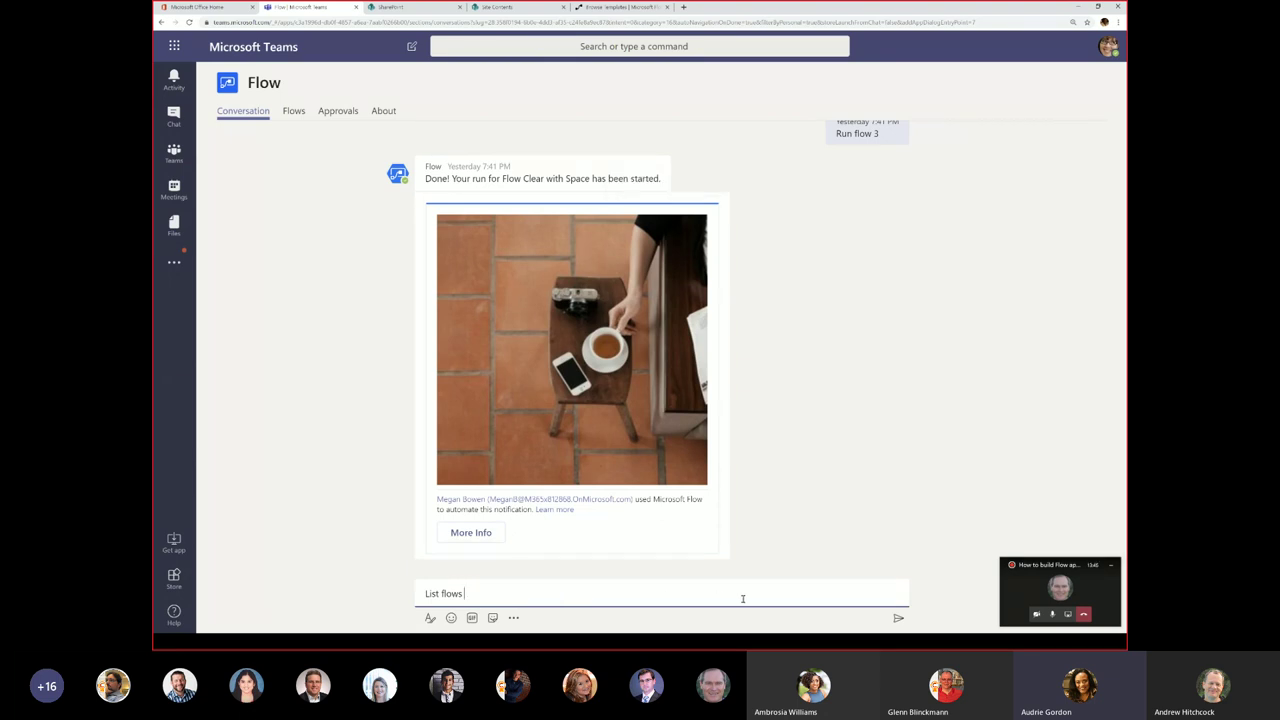
# Send 'List flows' and get Connection Errors, WeeklyRFIReports and Clear with Space back
pyautogui.click(898, 618)
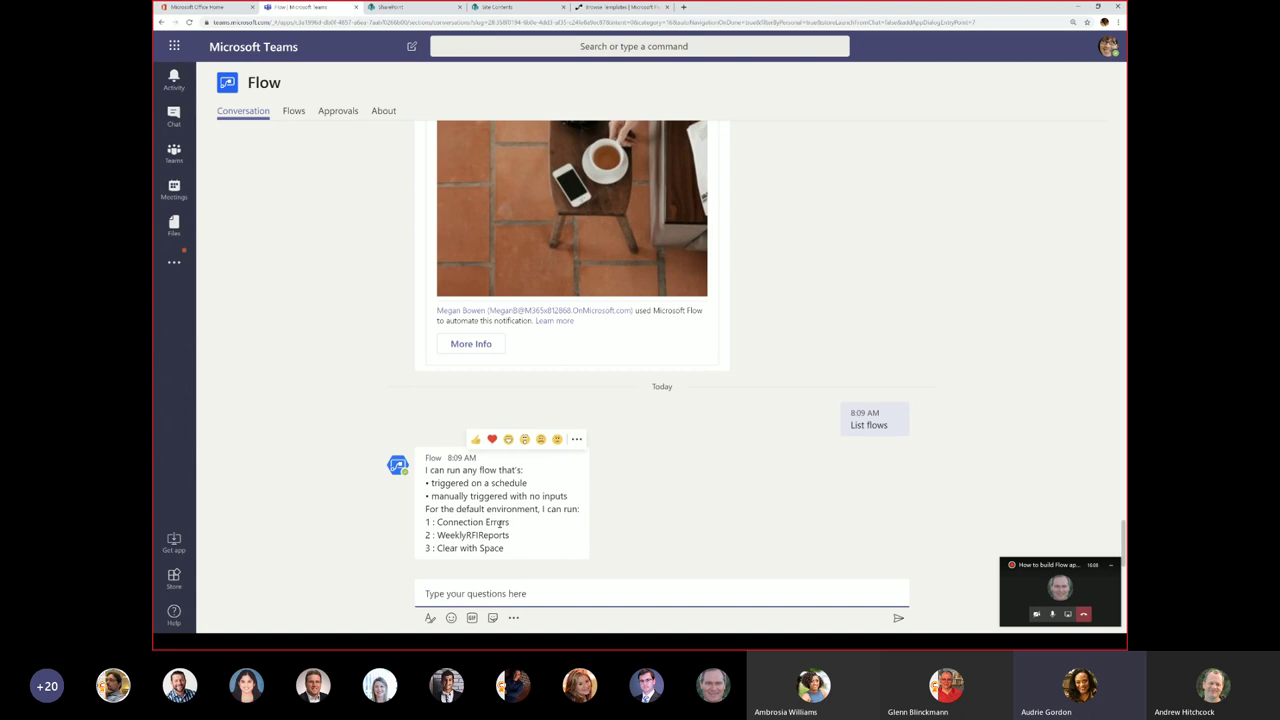
# Send 'Run flow 2' to the Flow bot to run WeeklyRFIReports
pyautogui.write('2')
pyautogui.press('BackSpace')
pyautogui.write('run')
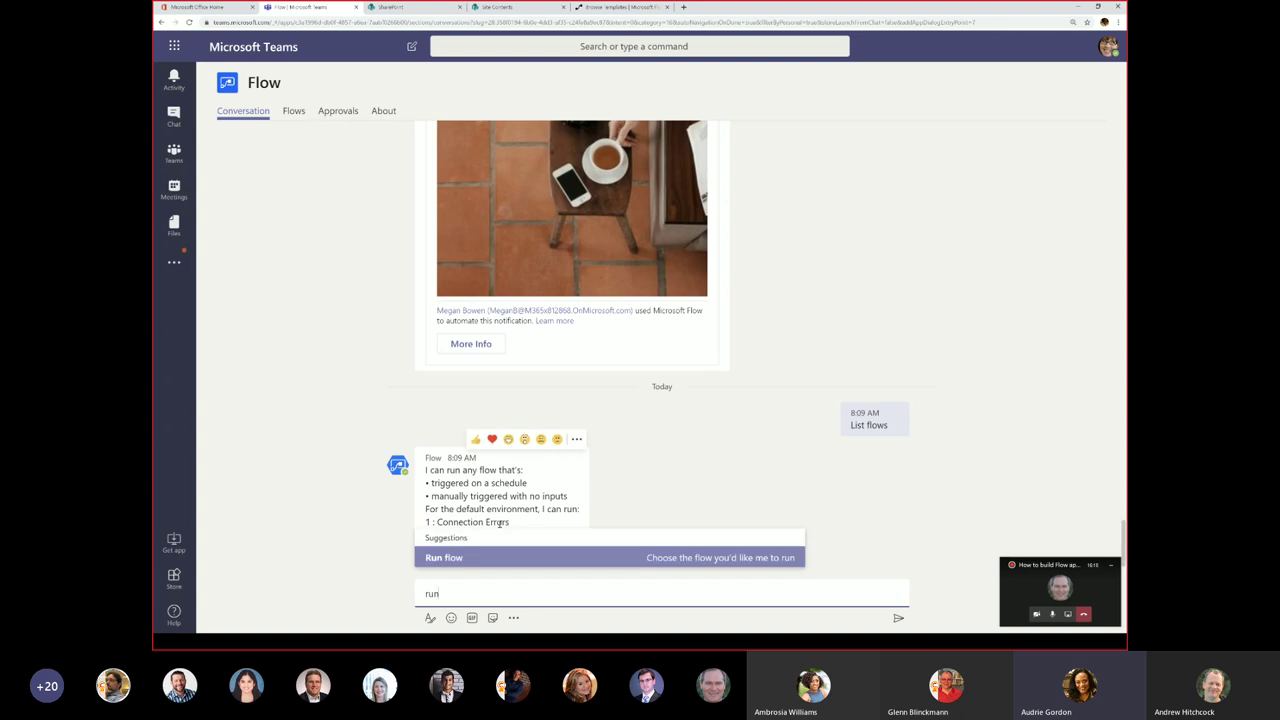
pyautogui.press('Return')
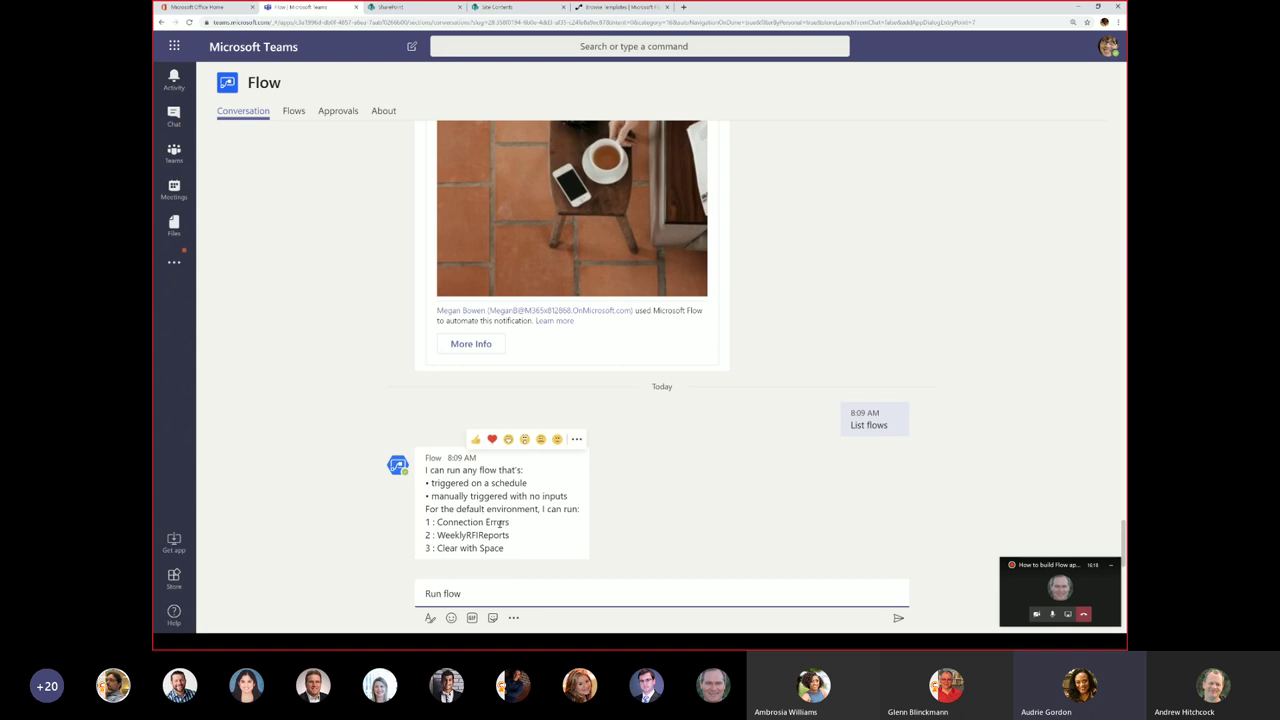
pyautogui.write('2')
pyautogui.click(898, 620)
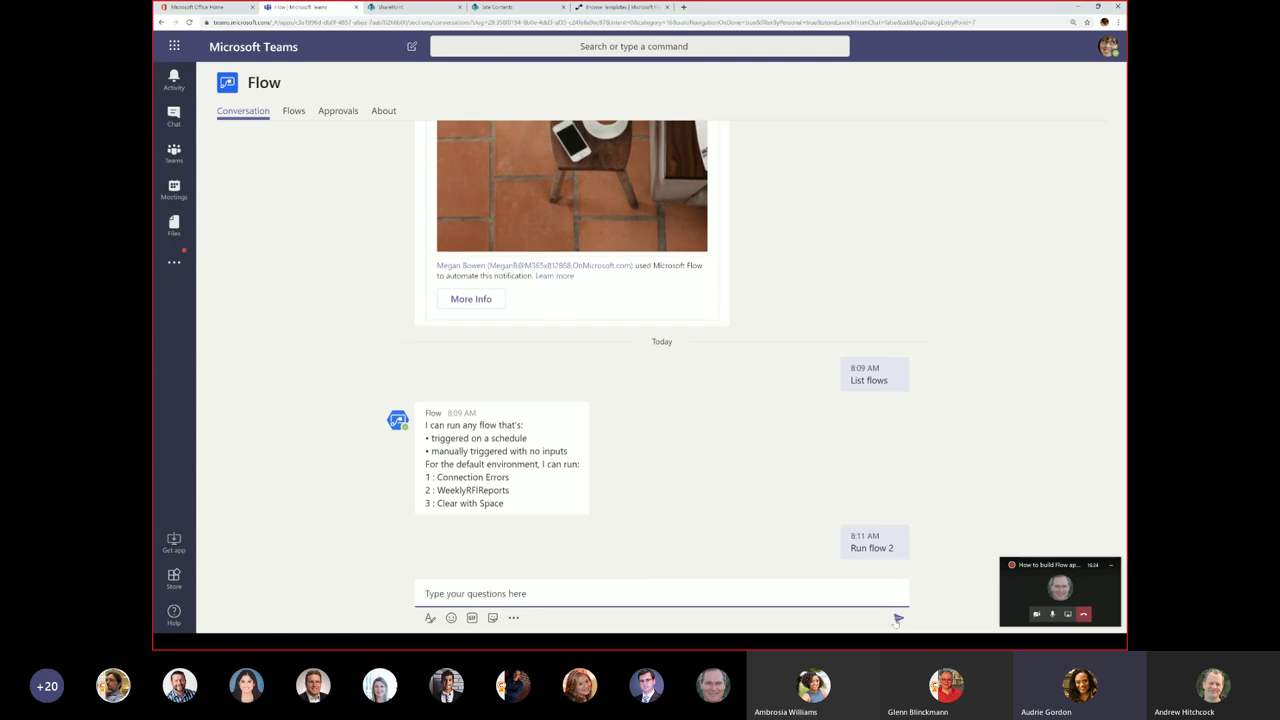